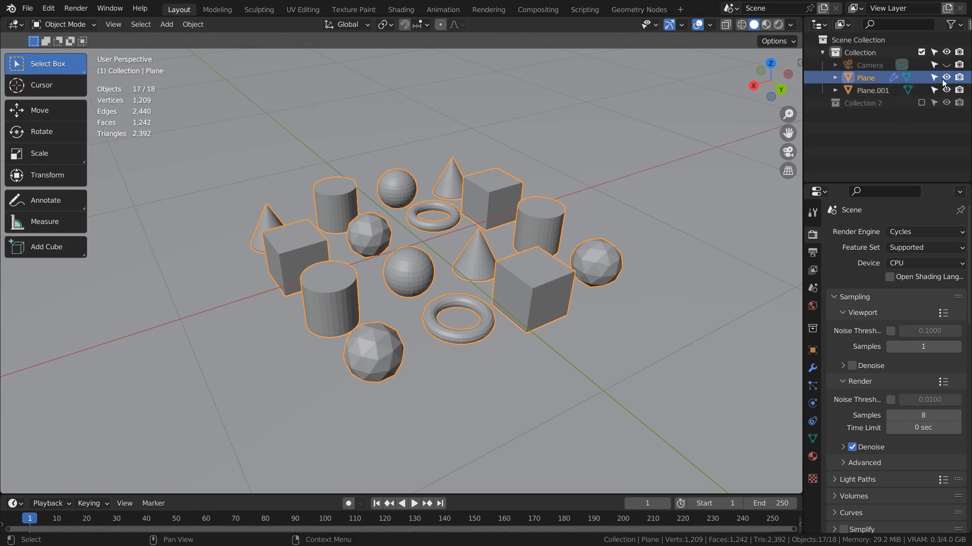
Hide Plane and Plane.001, enable Collection 2 in the view layer and bring its whole row of primitives into view
click(945, 77)
click(946, 90)
click(921, 103)
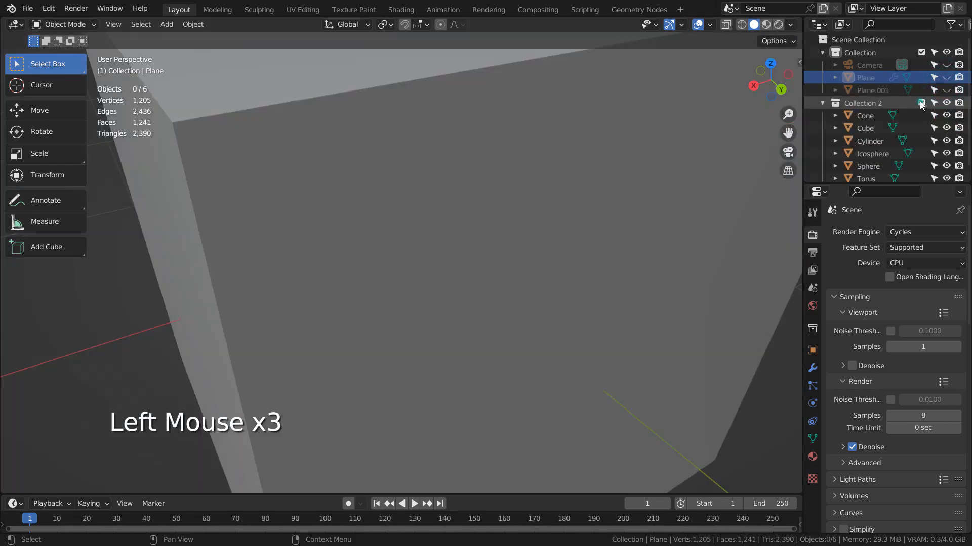
click(880, 105)
scroll(524, 230, down, 6)
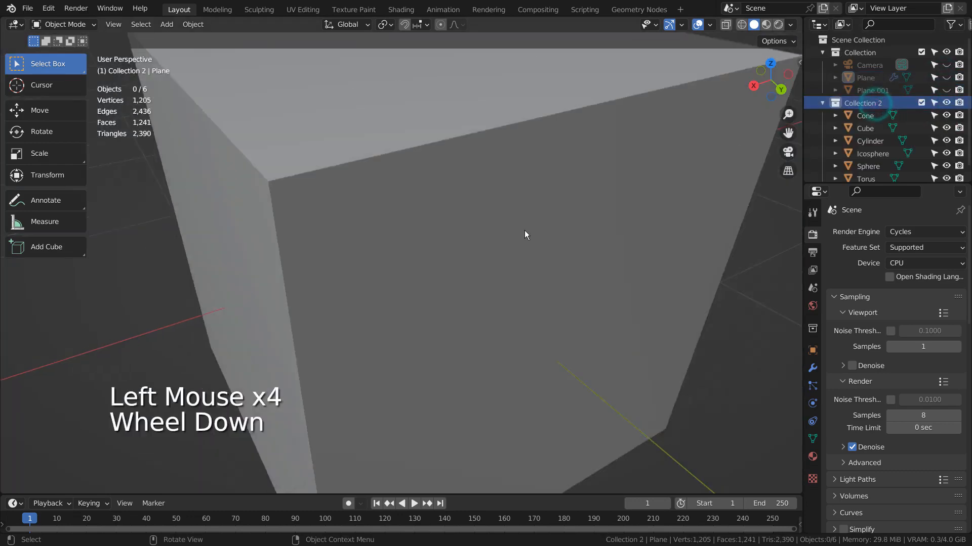
scroll(523, 233, down, 1)
middle_drag(490, 359, 511, 383)
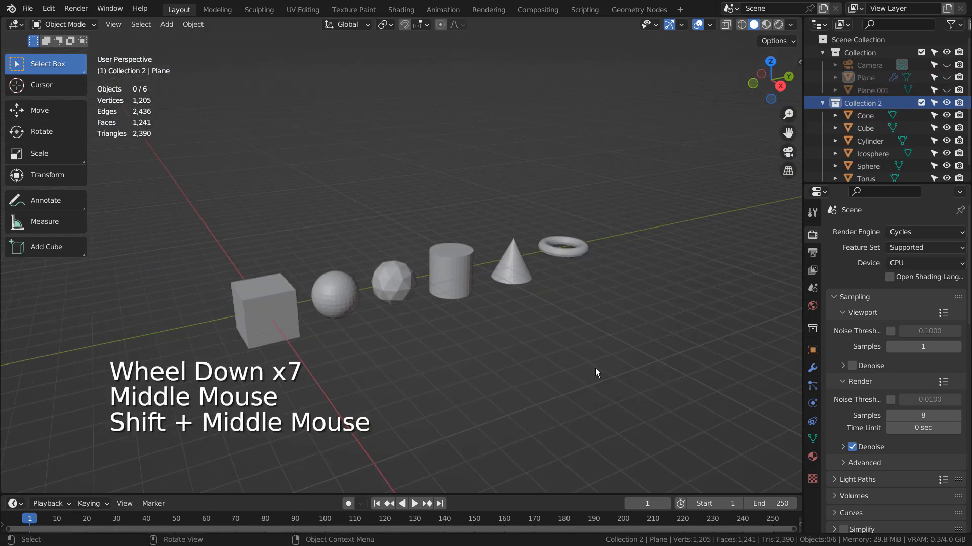
middle_drag(595, 369, 593, 395)
Select the cube, sphere, icosphere, cylinder, cone and torus one after another, and clear the selection
click(284, 308)
click(336, 282)
click(400, 268)
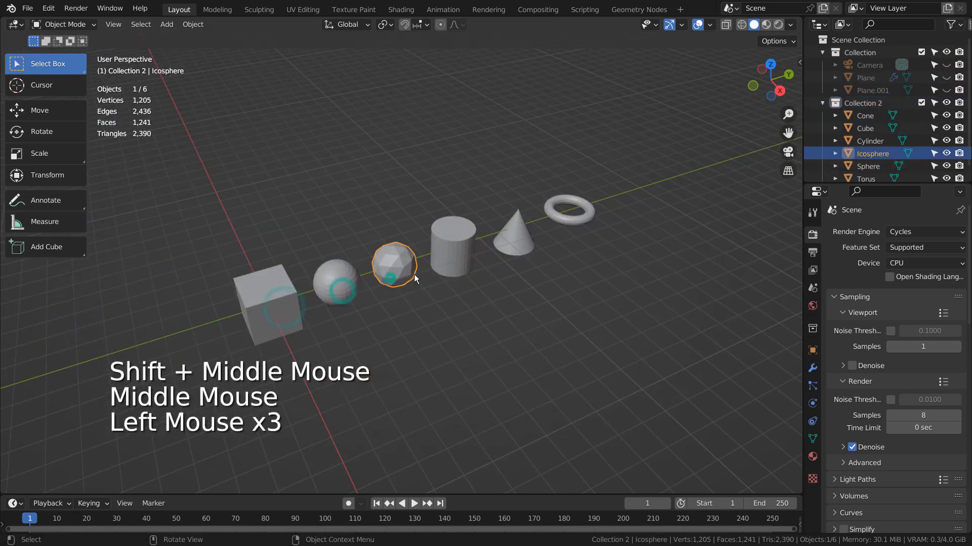
click(453, 259)
click(518, 245)
click(570, 224)
click(520, 317)
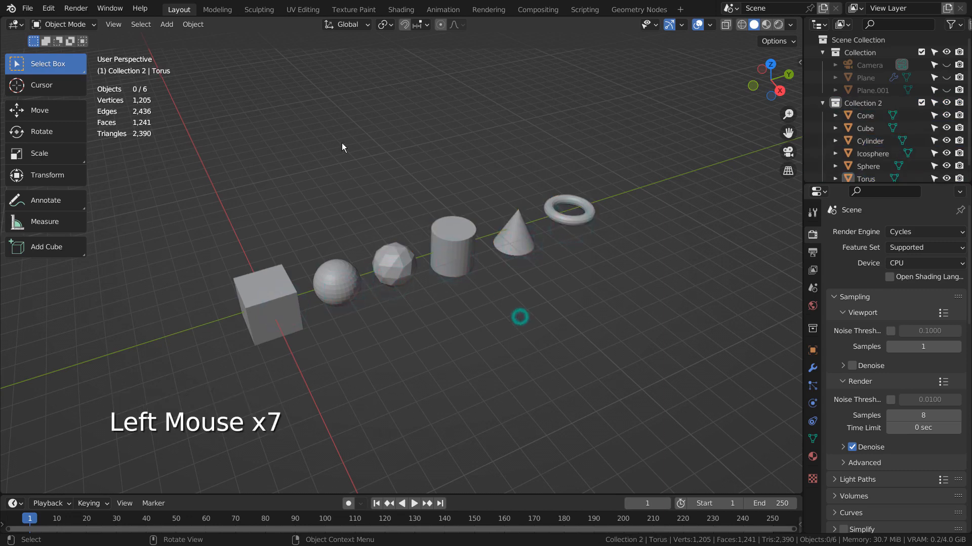
key(shift+a)
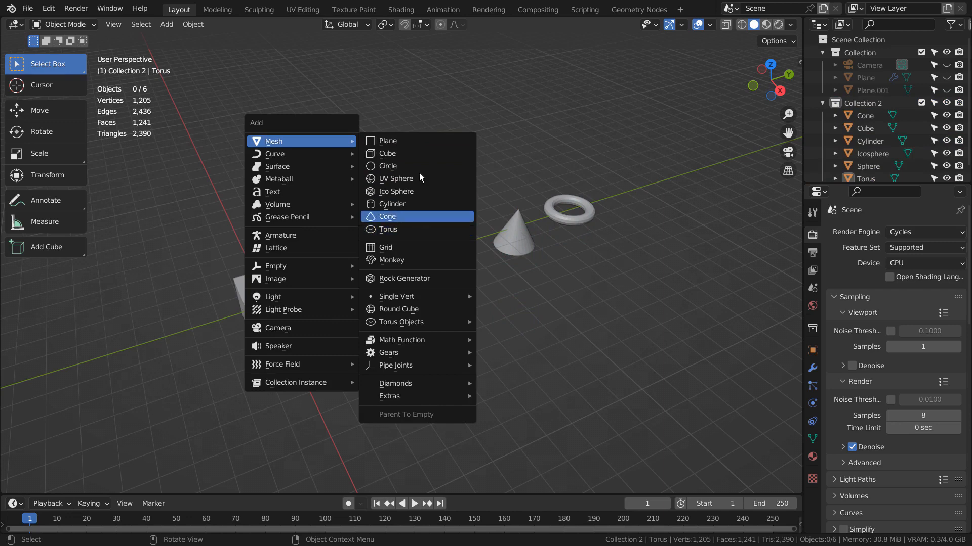
click(611, 115)
drag(233, 172, 609, 347)
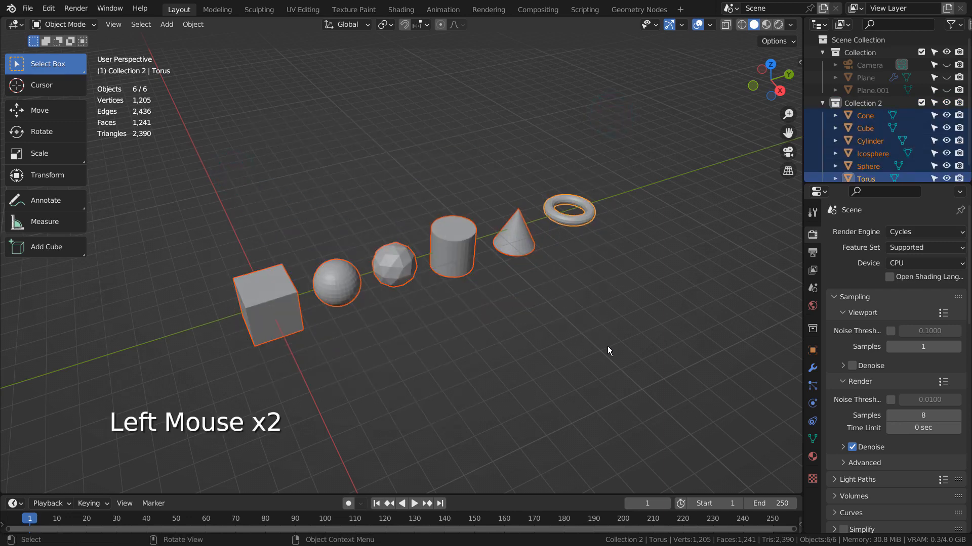
key(m)
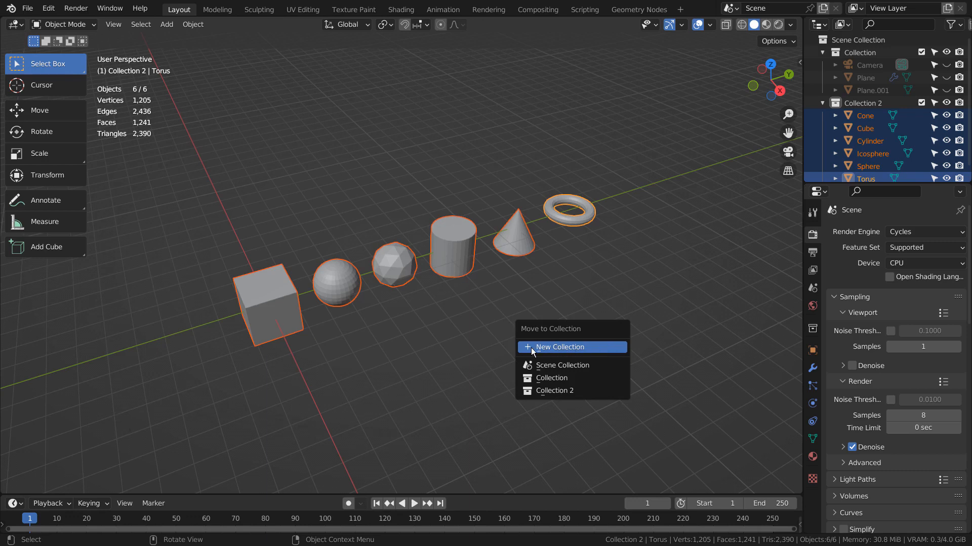
click(687, 242)
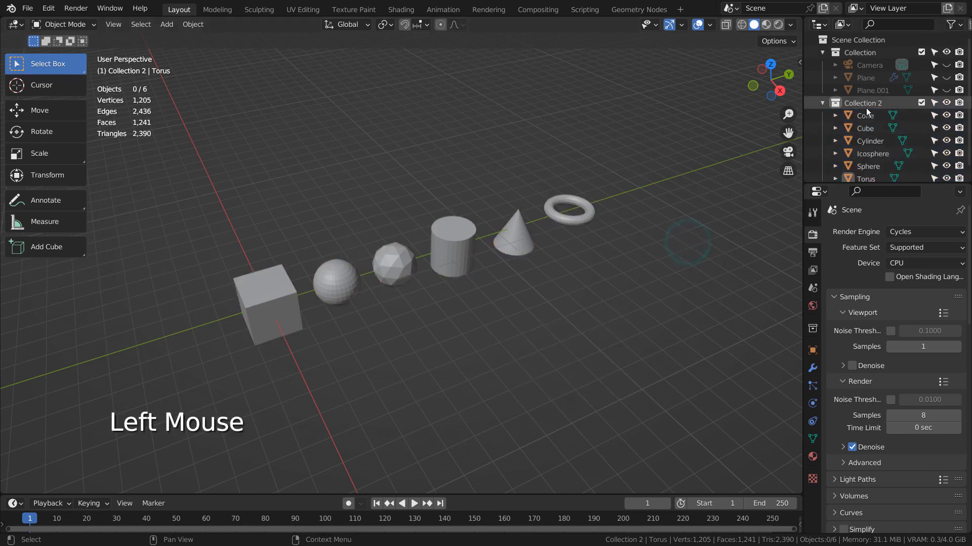
Examine the objects contained in Collection 2 in the outliner and leave the collection collapsed
click(825, 104)
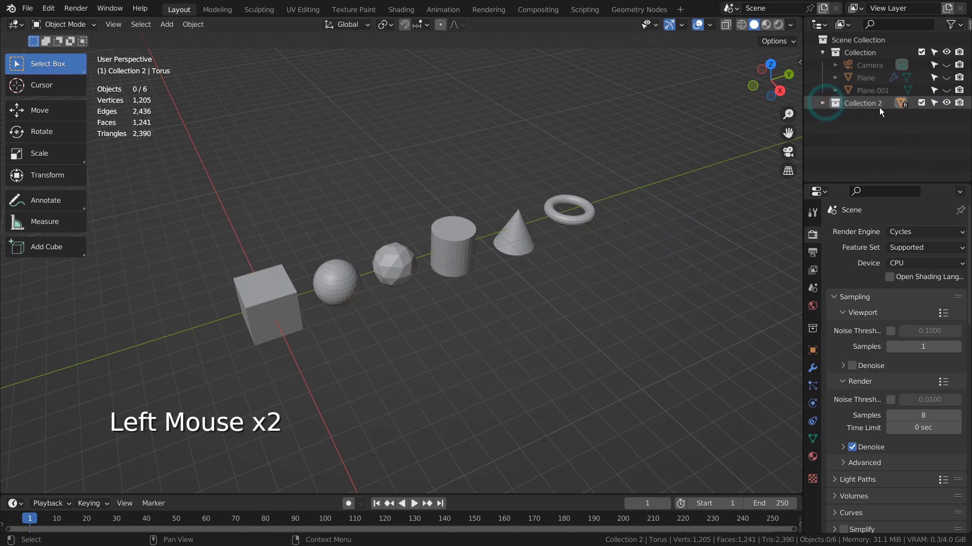
click(822, 103)
scroll(873, 129, down, 3)
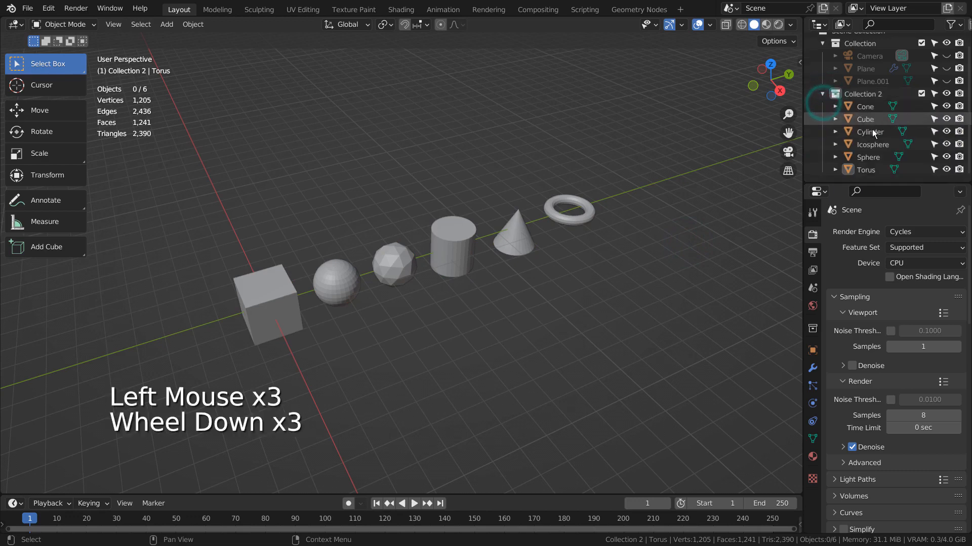
scroll(831, 114, up, 3)
click(823, 104)
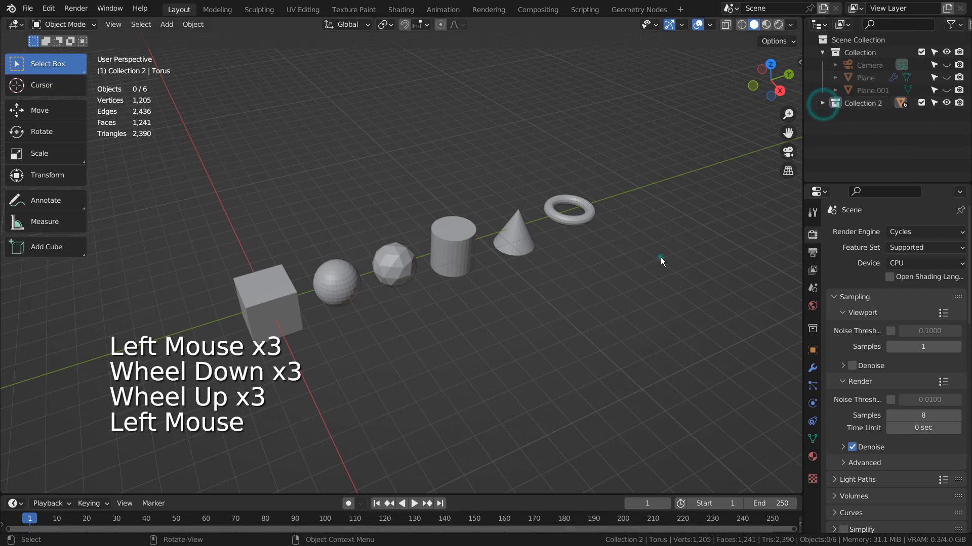
click(660, 257)
Exclude Collection 2 from the view layer
click(848, 105)
click(859, 77)
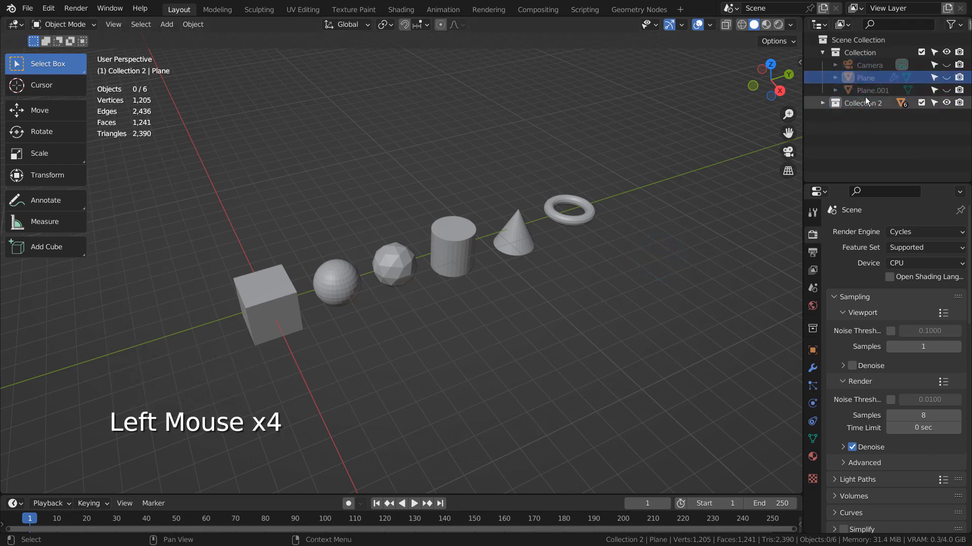
click(920, 103)
click(272, 269)
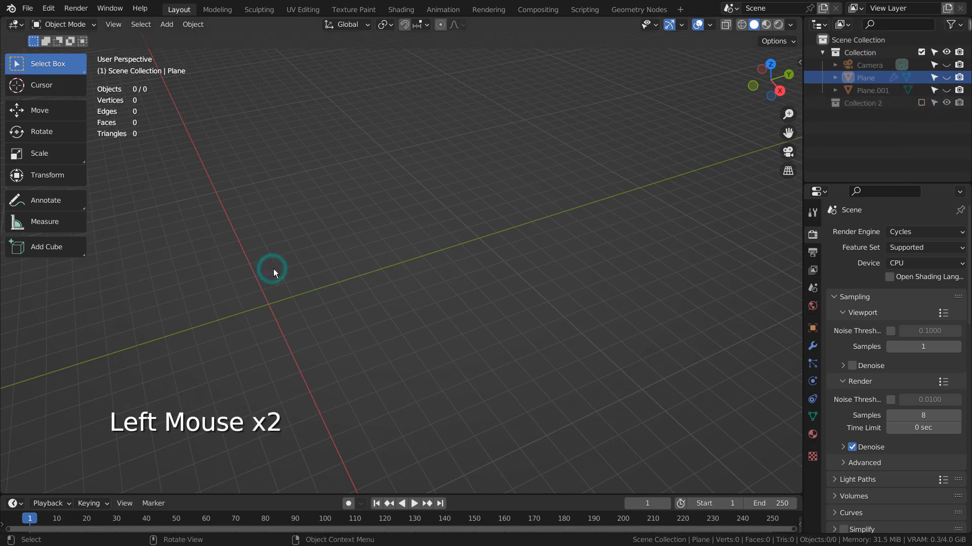
Add a plane mesh at the origin of the empty scene
key(shift+a)
mouse_move(299, 268)
click(336, 267)
shift+middle_drag(342, 306, 480, 262)
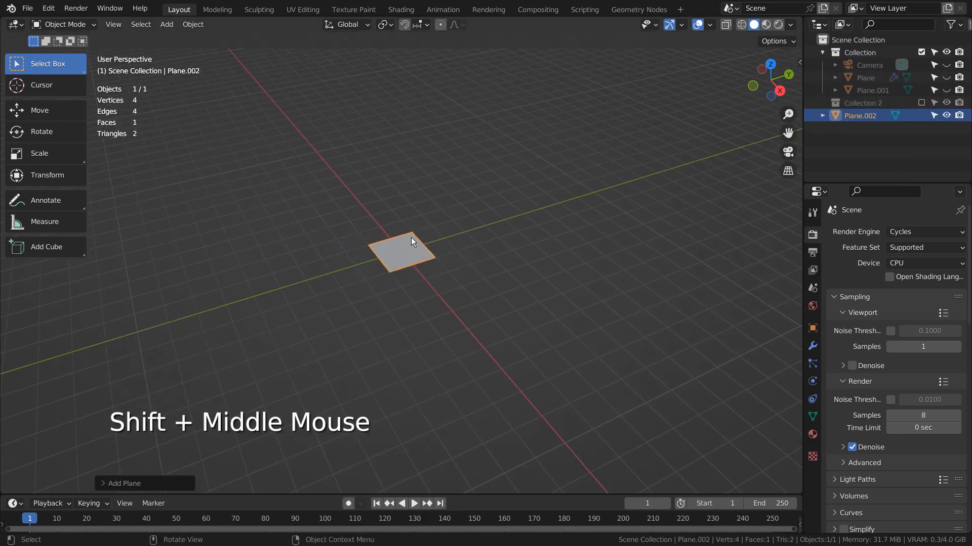
Give the new plane a geometry nodes modifier and assign the existing Geometry Nodes group to it
click(639, 11)
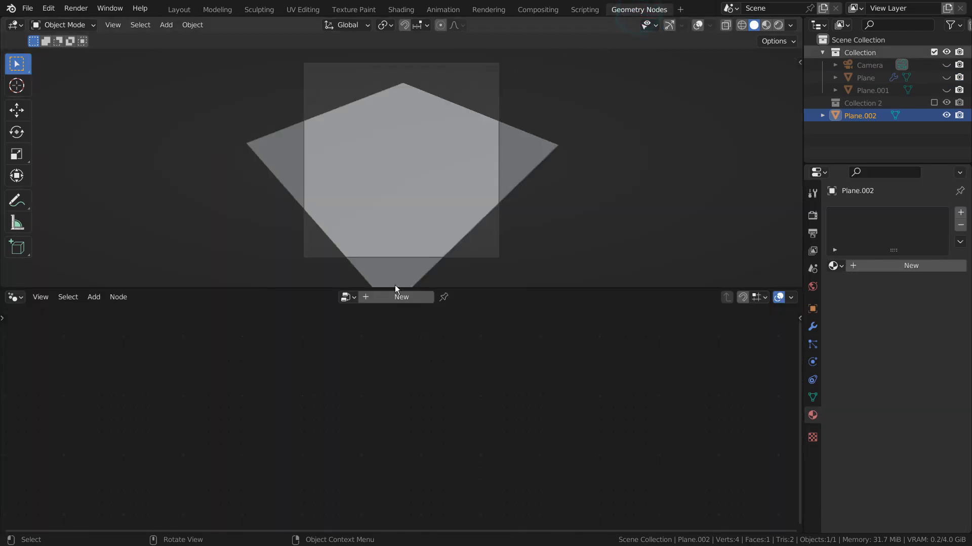
click(377, 297)
click(326, 297)
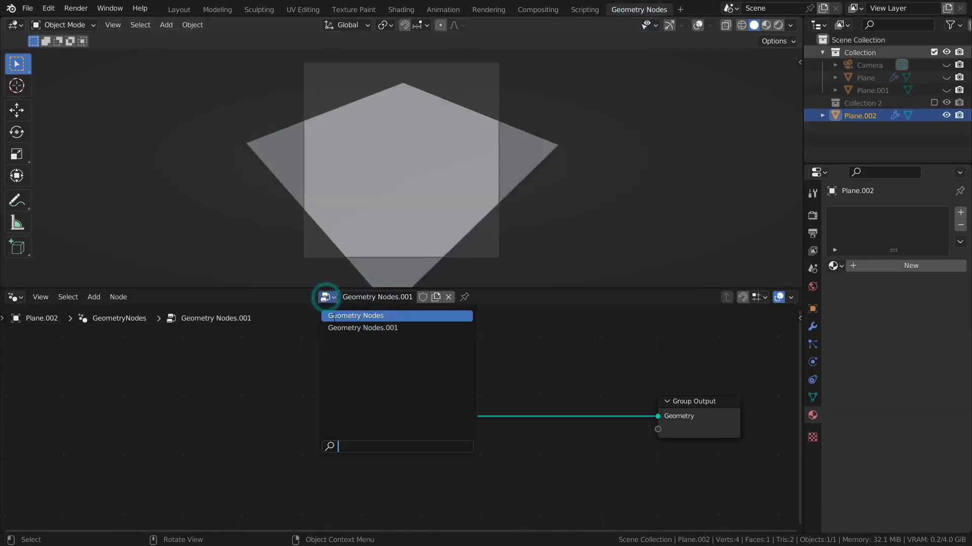
click(334, 316)
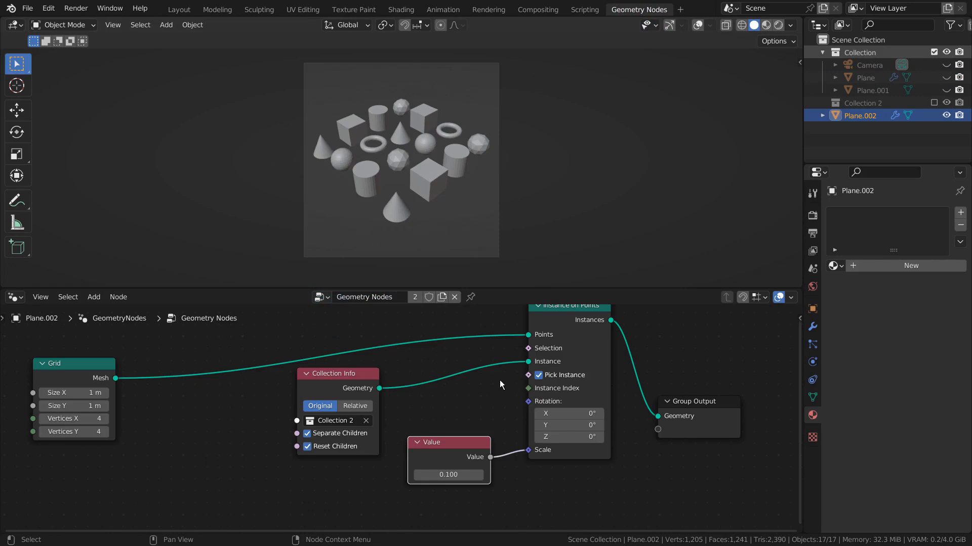
Rearrange the node graph with the maximized editor so the Grid node sits above the Collection Info node
key(ctrl+space)
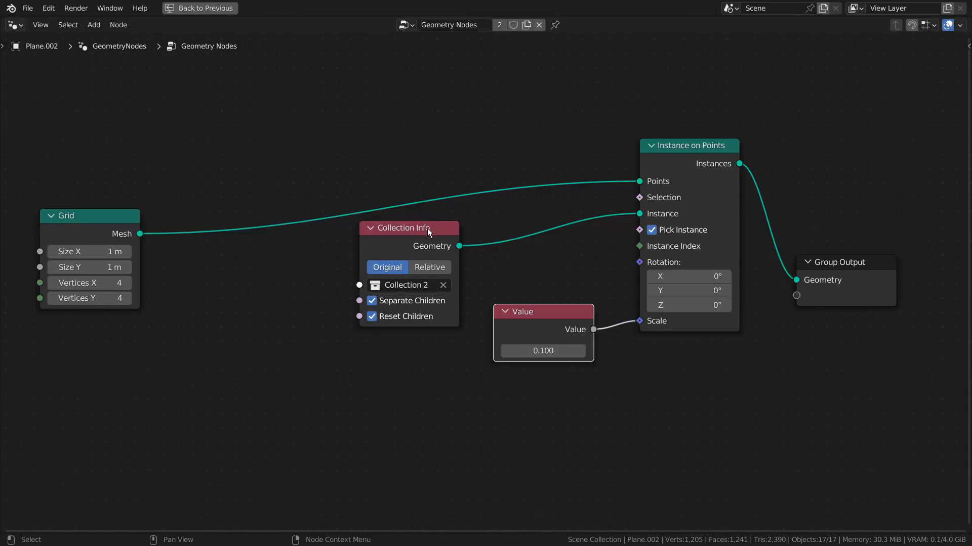
drag(427, 233, 322, 280)
drag(124, 216, 339, 141)
middle_drag(548, 306, 489, 316)
scroll(477, 324, up, 3)
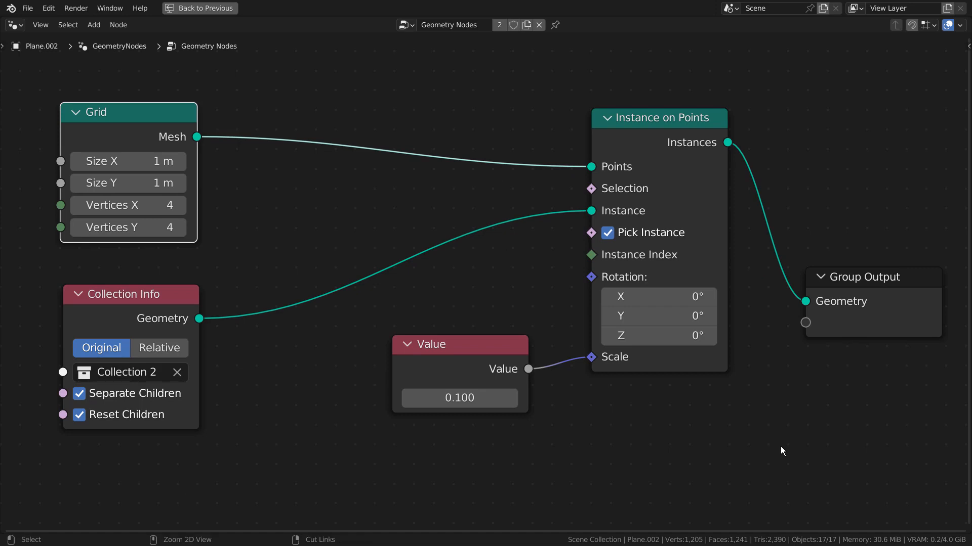
key(ctrl+space)
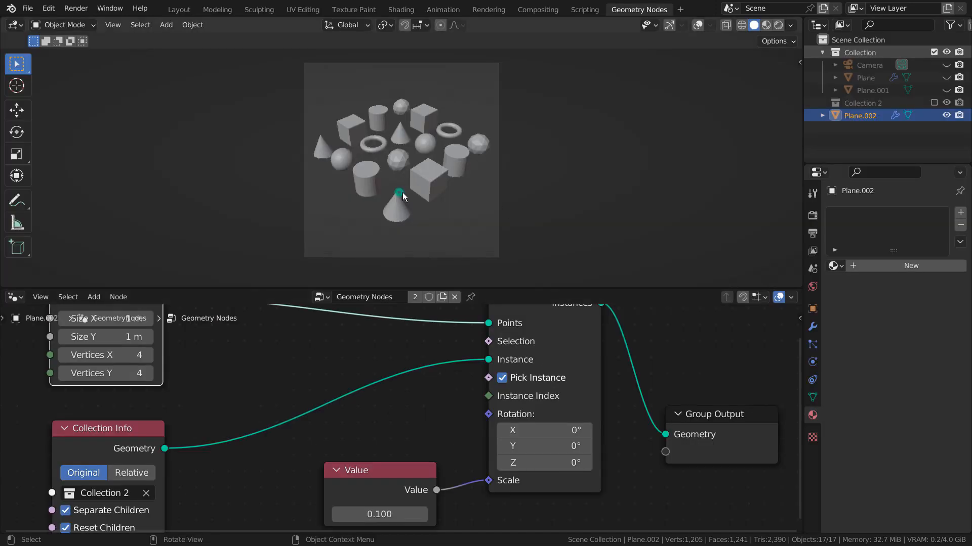
click(754, 25)
click(765, 25)
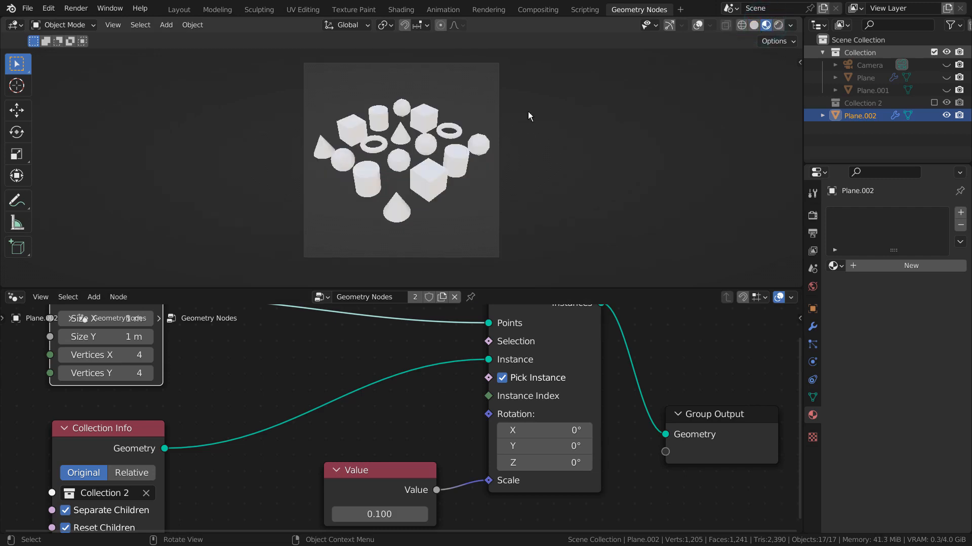
click(754, 25)
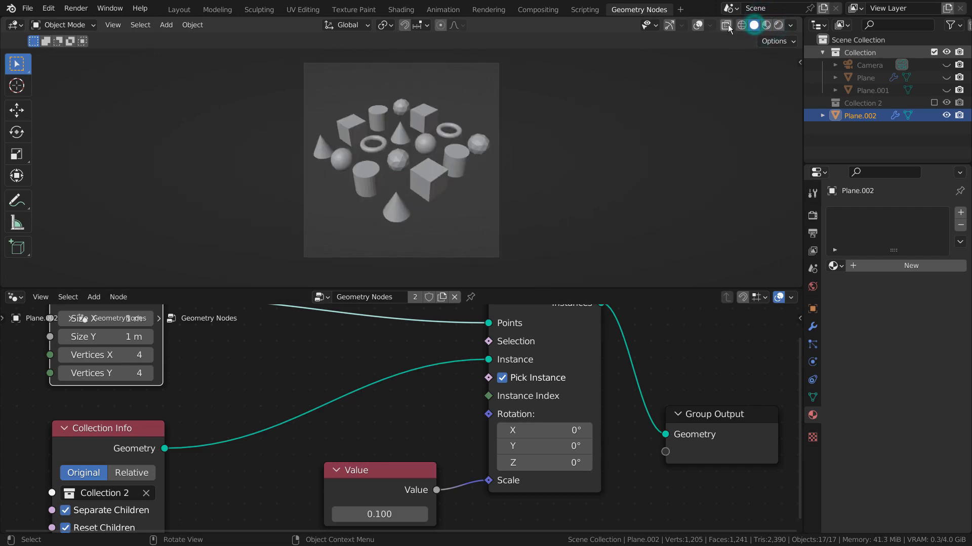
Turn on the viewport overlays and frame the instanced objects more closely in the camera view
click(697, 26)
scroll(435, 188, up, 5)
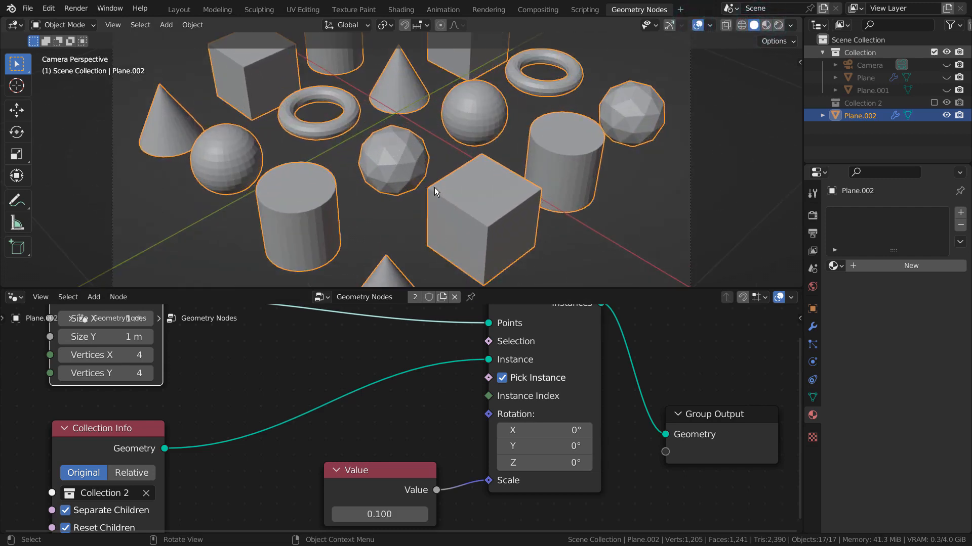
scroll(434, 188, down, 2)
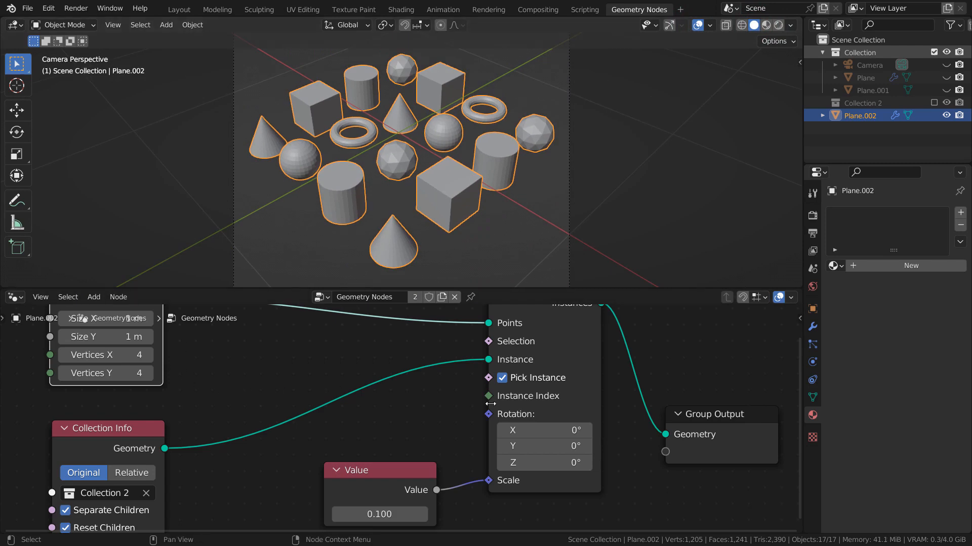
Switch Pick Instance off and on again on the Instance on Points node to compare the instancing
middle_drag(412, 421, 248, 475)
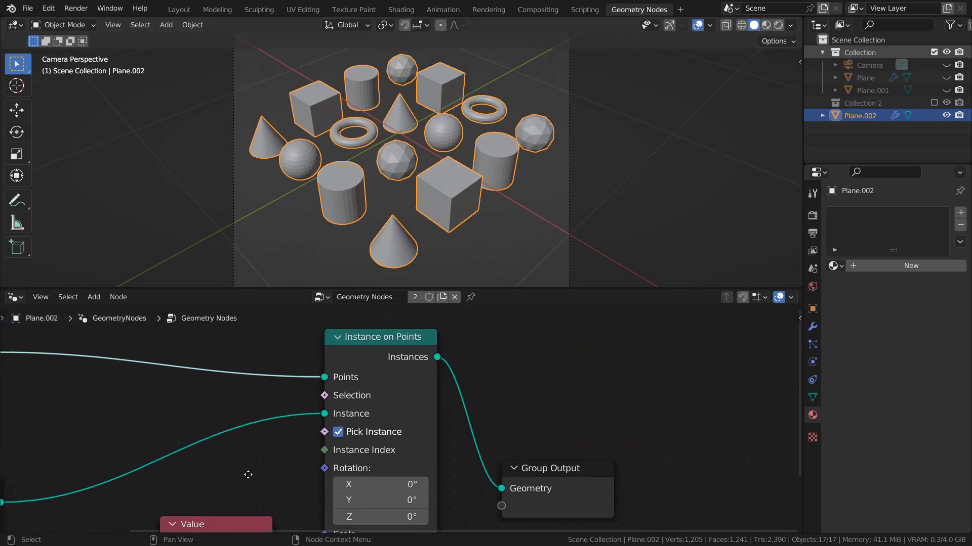
click(338, 432)
click(343, 435)
click(343, 434)
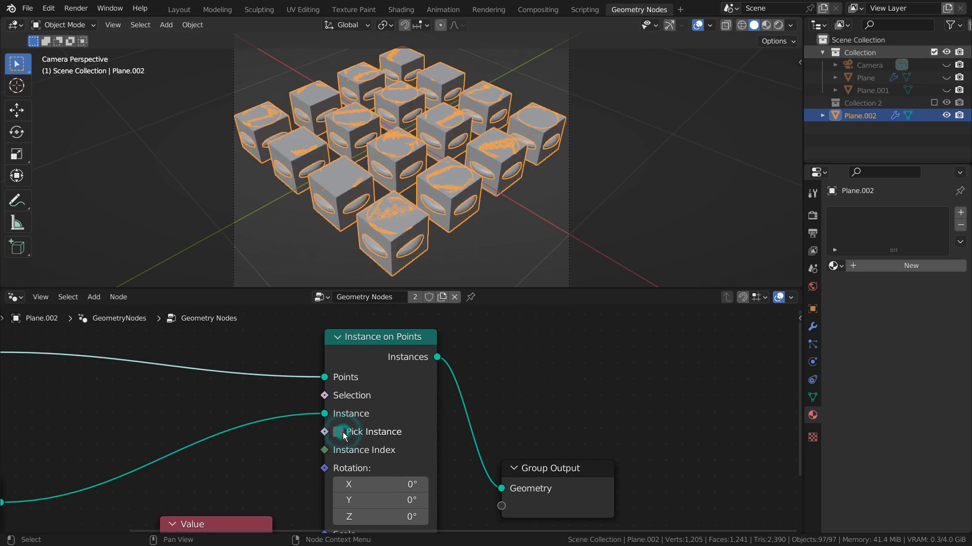
click(342, 434)
Set the Value node that drives the instance scale to 0.060
middle_drag(527, 406, 602, 366)
middle_drag(399, 468, 511, 382)
mouse_move(375, 459)
shift+mouse_down()
mouse_move(430, 460)
mouse_move(353, 459)
mouse_move(395, 460)
mouse_move(353, 459)
mouse_move(365, 459)
shift+mouse_up()
Raise the Grid node's Vertices X to 6 and Vertices Y to 7
middle_drag(271, 393, 473, 455)
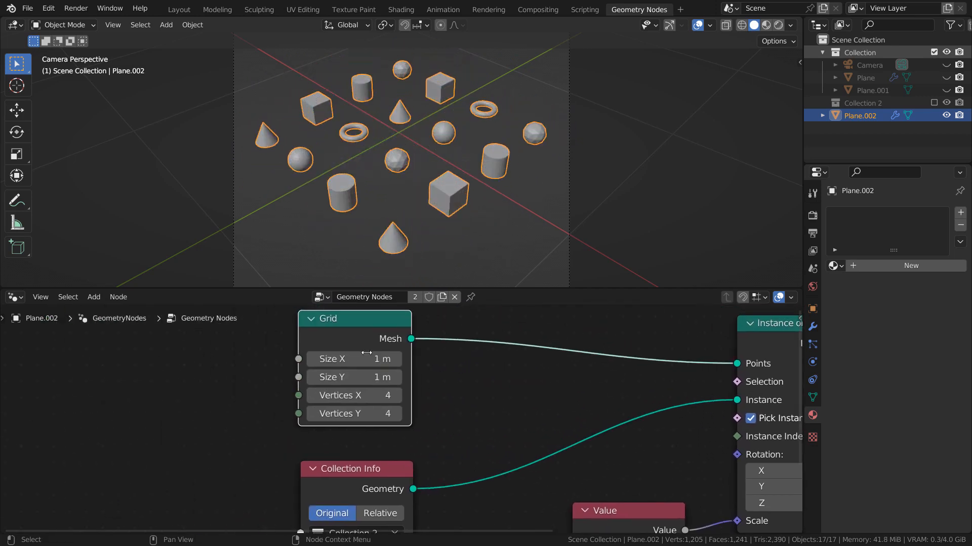
click(397, 396)
click(397, 396)
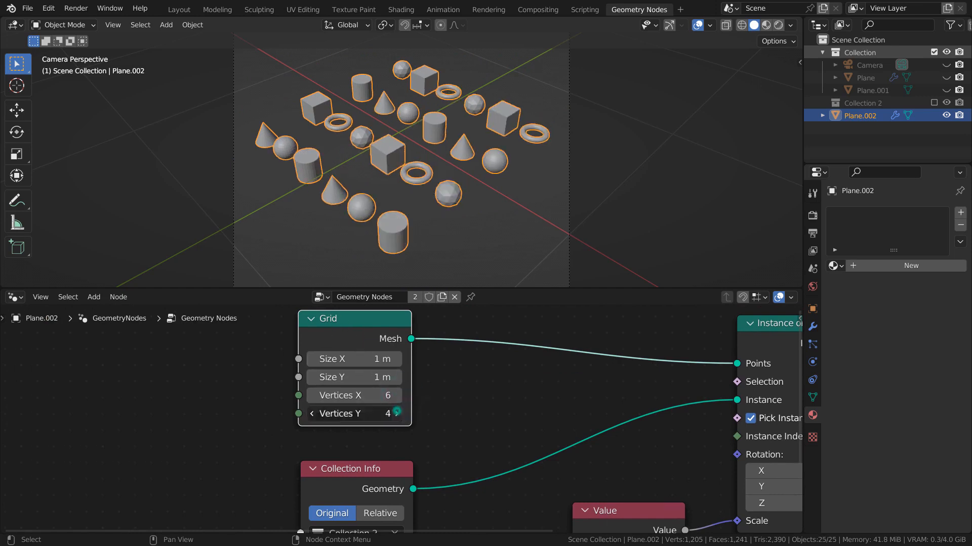
click(396, 413)
click(397, 413)
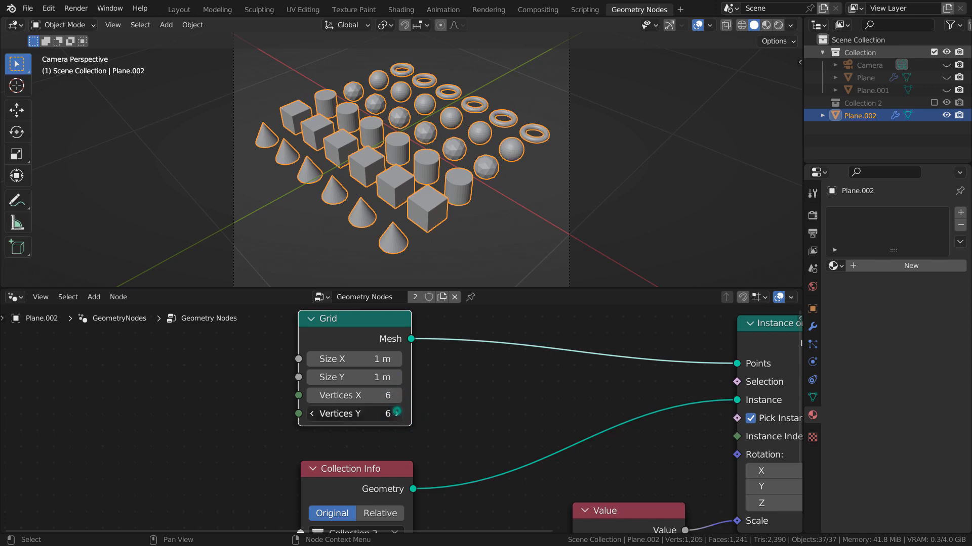
click(397, 413)
Set both Vertices X and Vertices Y of the Grid node back to 4
click(311, 413)
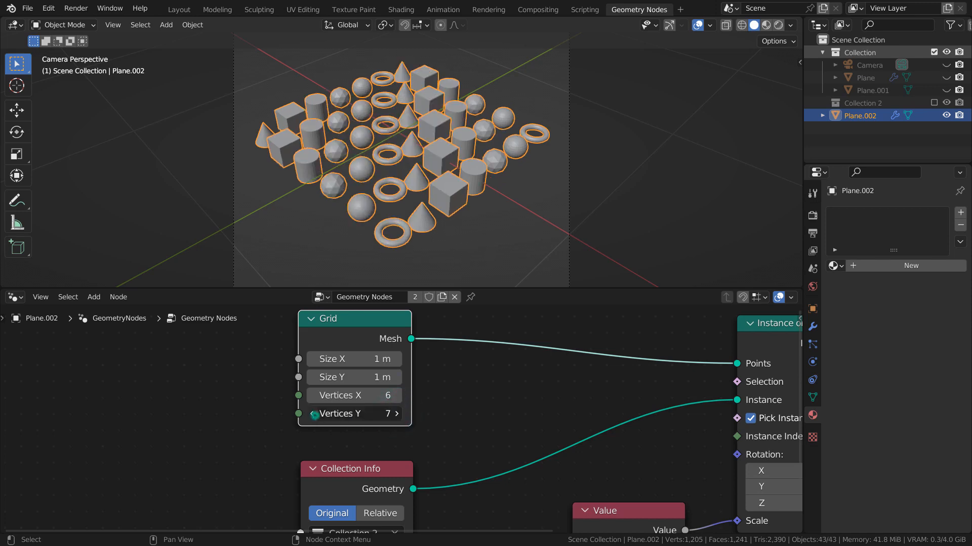
click(312, 395)
click(312, 413)
click(312, 395)
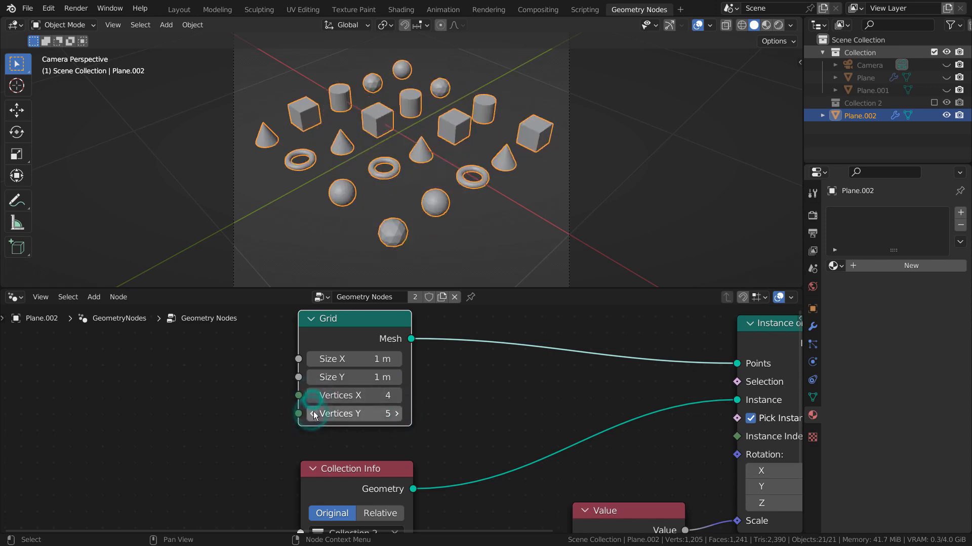
click(312, 413)
Try a different Size X on the Grid node and undo the change
middle_drag(553, 405, 494, 404)
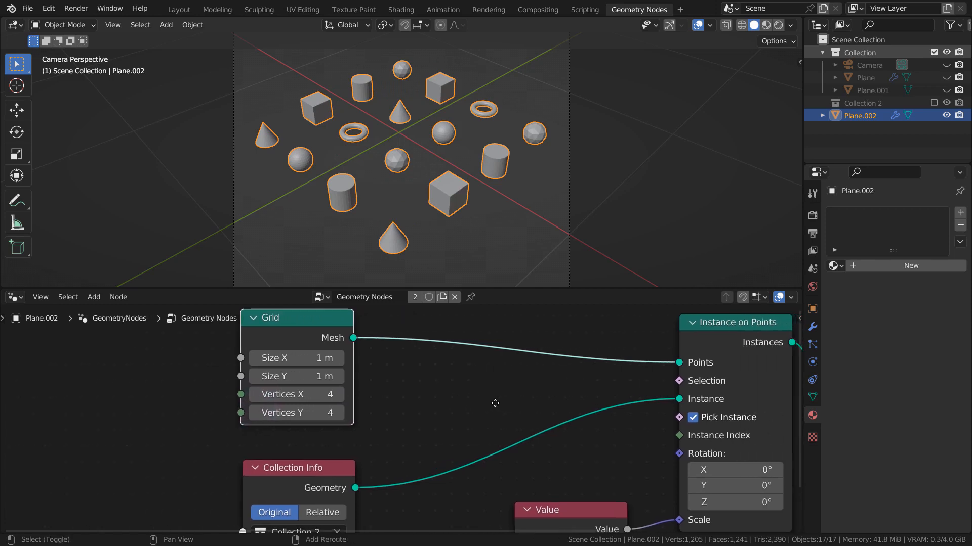
drag(282, 358, 351, 358)
key(ctrl+z)
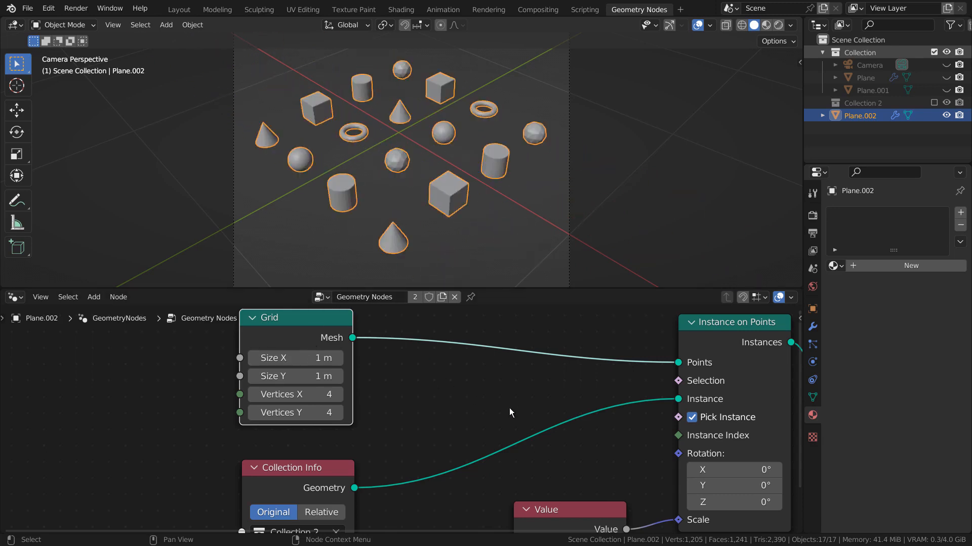
middle_drag(563, 458, 467, 338)
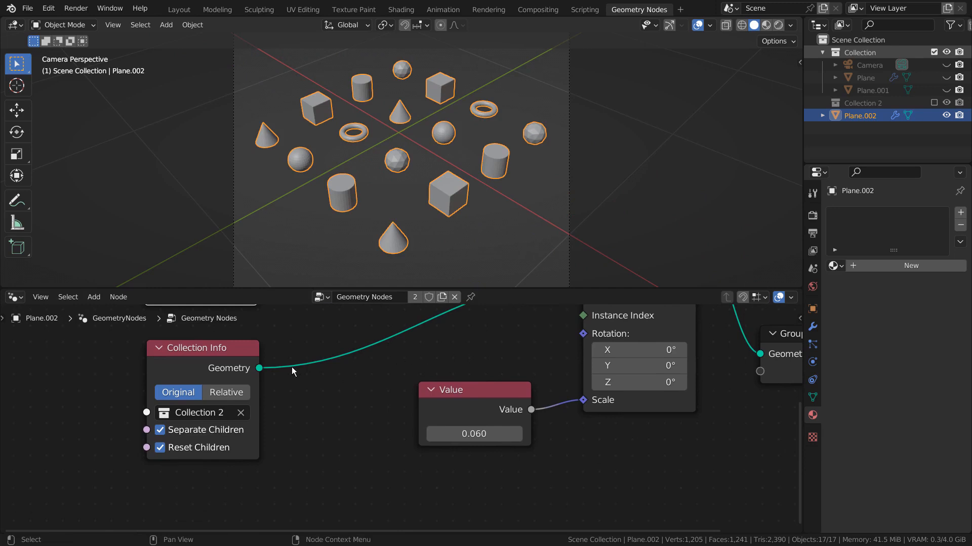
Switch the Collection Info node's transform space to Relative and back to Original, and select Collection 2 in the outliner
click(225, 389)
click(184, 388)
click(849, 102)
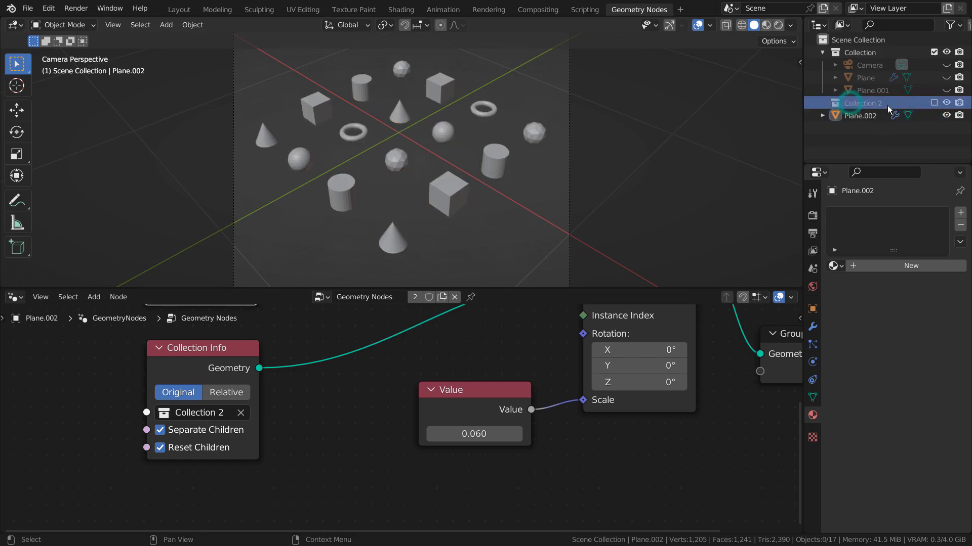
Select the Collection Info node and toggle its Separate Children option off and on several times, leaving it enabled
click(213, 368)
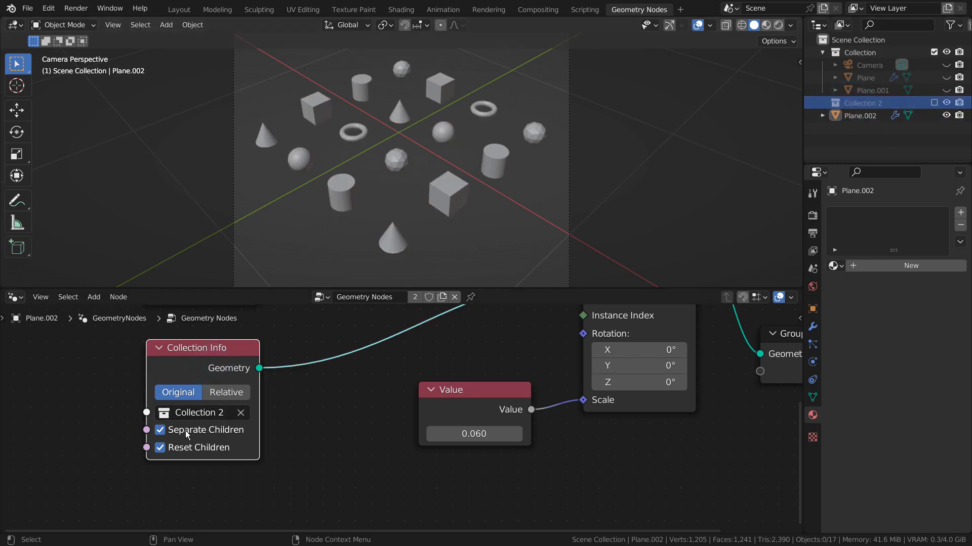
click(161, 430)
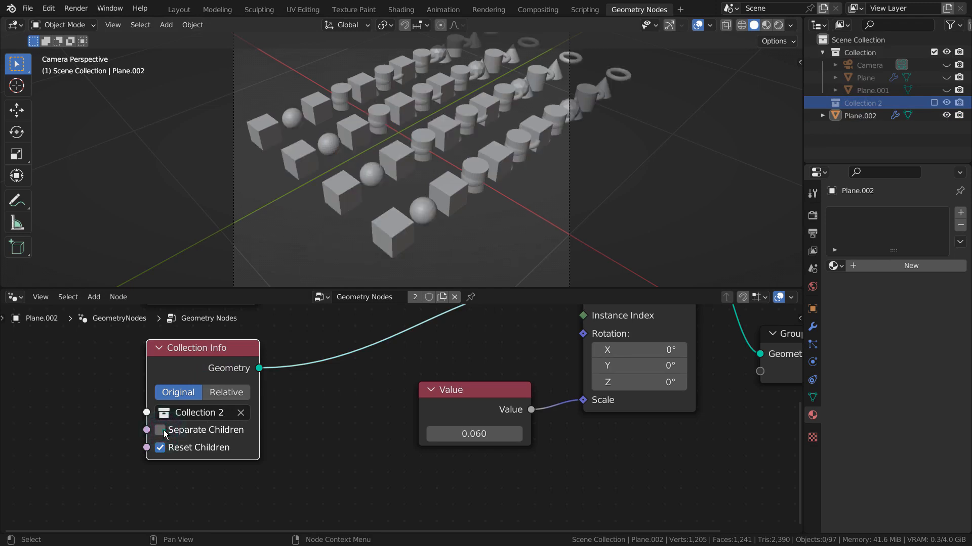
click(161, 430)
click(161, 430)
click(161, 431)
click(161, 431)
click(161, 431)
click(161, 430)
click(161, 430)
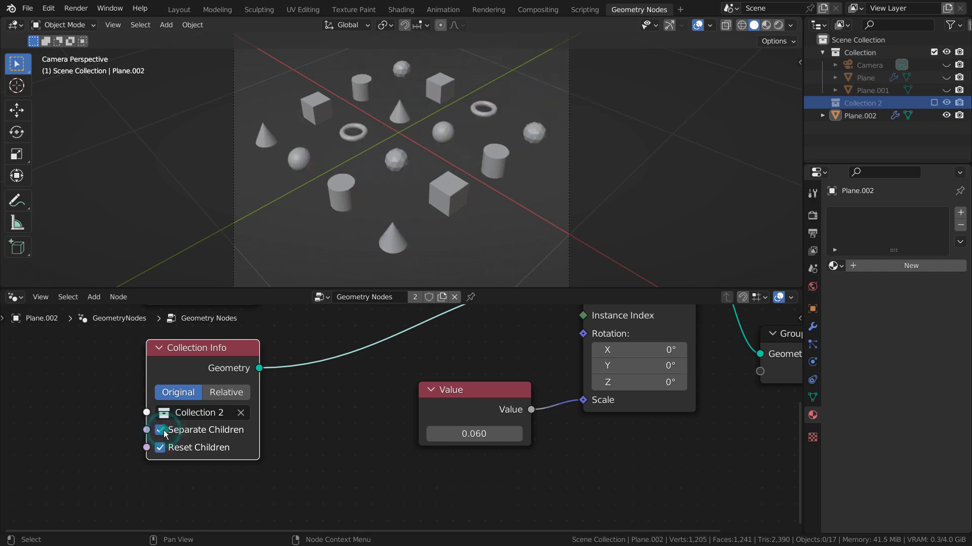
Toggle the Collection Info node's Reset Children option off and on several times, leave it enabled, and reselect the instanced object
click(161, 448)
click(162, 448)
click(162, 447)
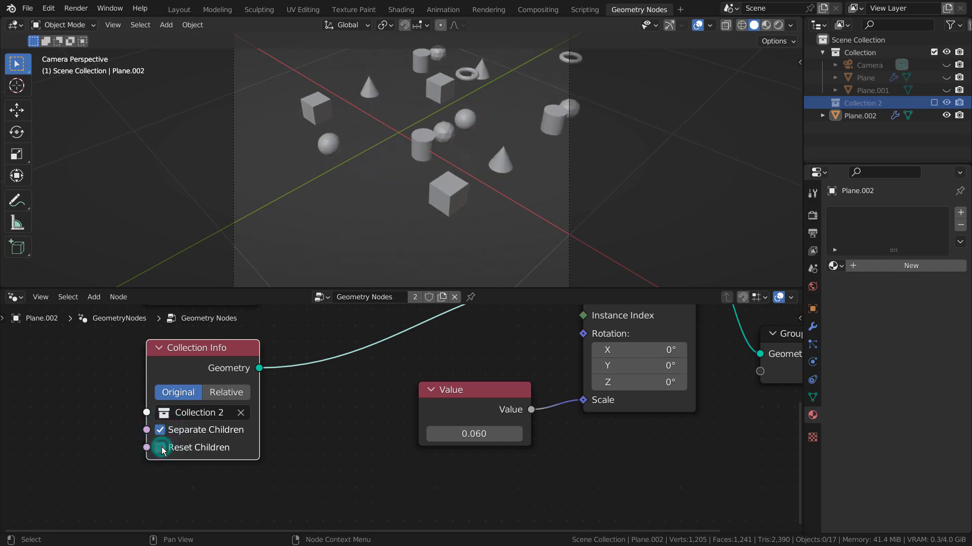
click(162, 447)
click(162, 447)
click(162, 448)
click(162, 447)
click(162, 448)
click(162, 448)
click(162, 448)
click(438, 215)
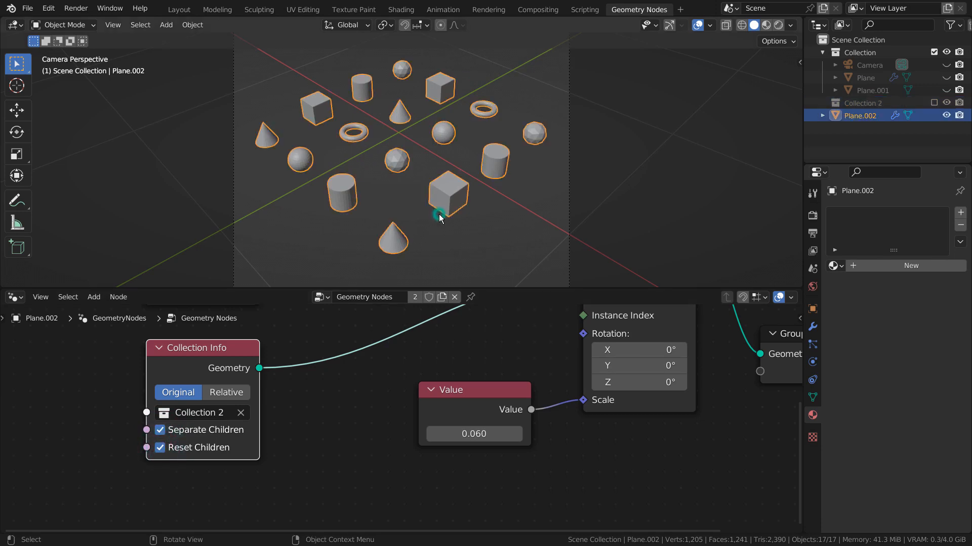
Add an Ico Sphere mesh primitive node and connect its Mesh output to the Points input of Instance on Points, replacing the Grid link
scroll(640, 404, down, 3)
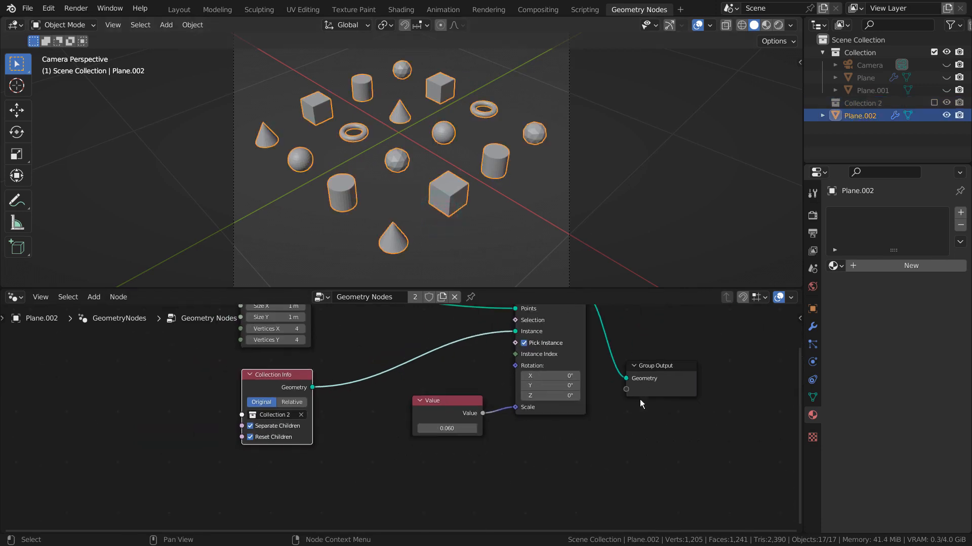
middle_drag(670, 318, 629, 368)
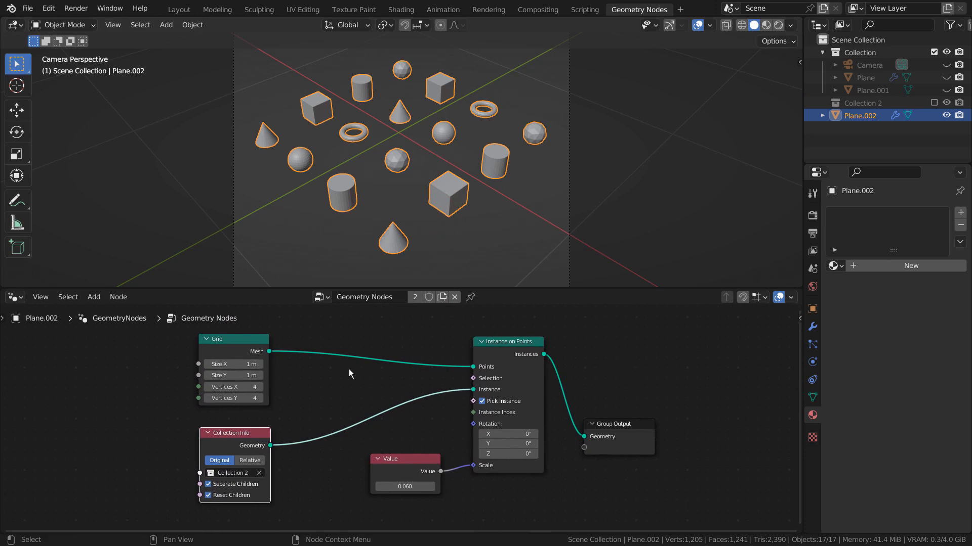
key(shift+a)
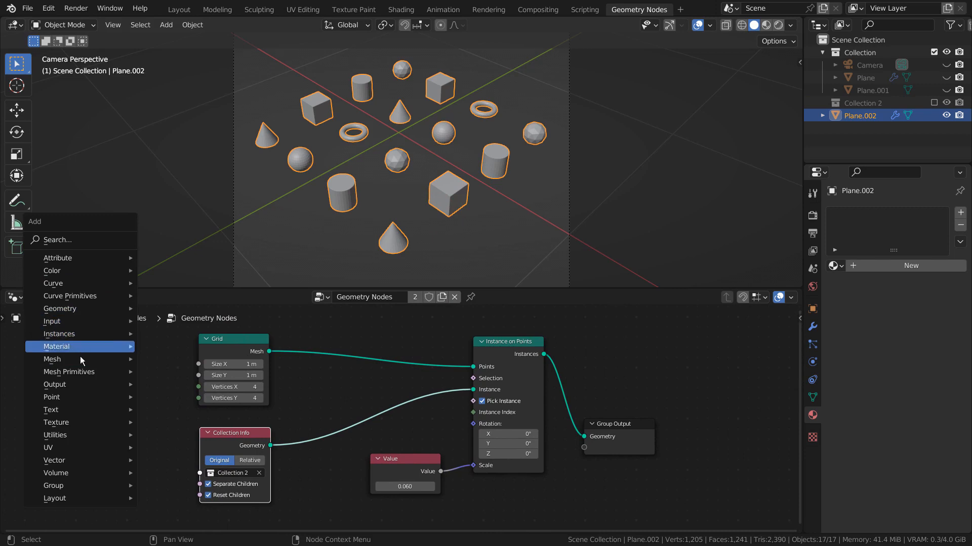
mouse_move(87, 373)
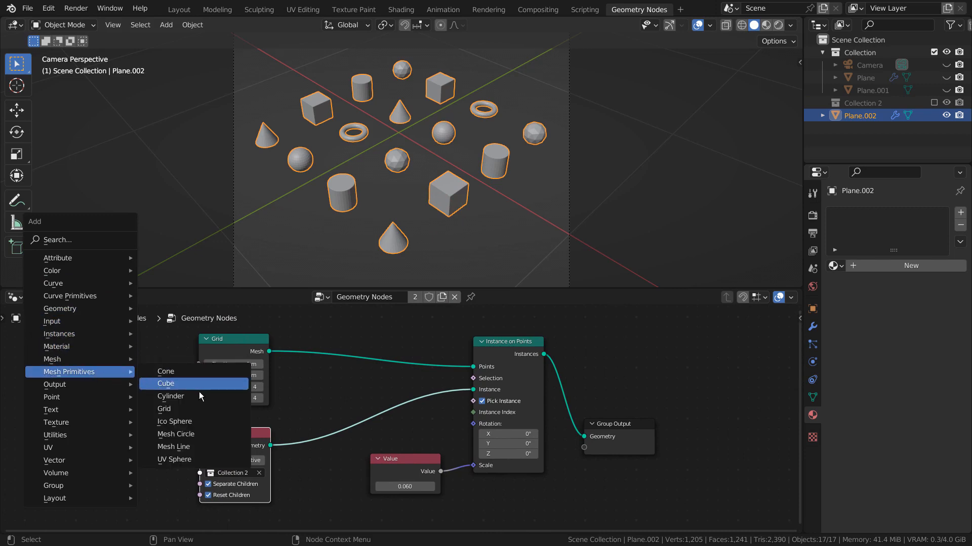
click(206, 419)
click(74, 368)
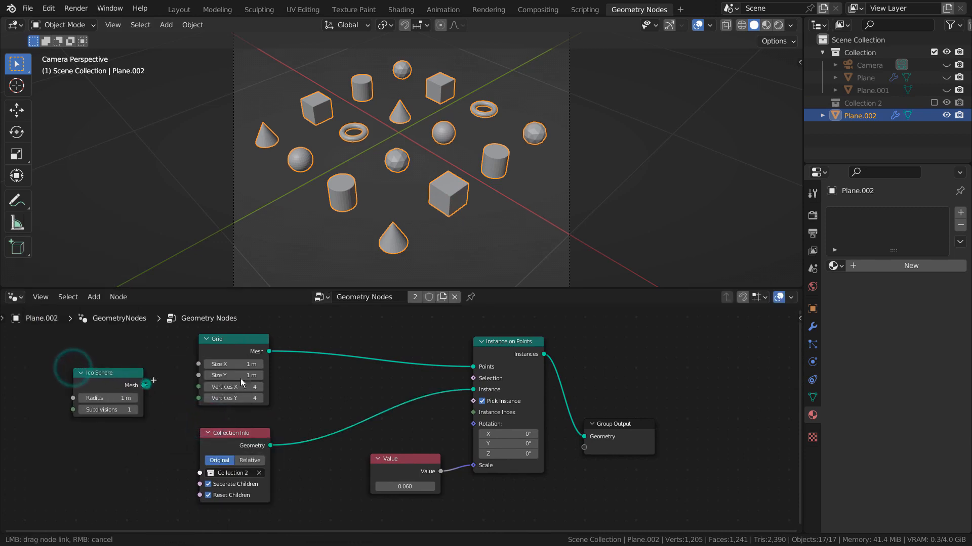
drag(144, 386, 474, 367)
Set the Ico Sphere node's Subdivisions to 3
middle_drag(495, 200, 551, 189)
scroll(491, 185, down, 3)
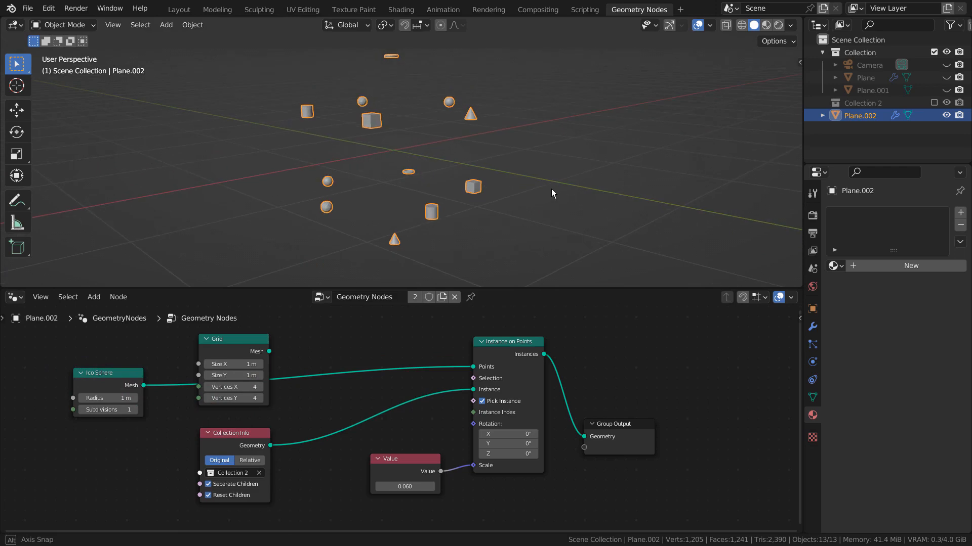
click(135, 410)
click(135, 409)
middle_drag(298, 277, 283, 189)
mouse_move(122, 398)
mouse_down()
mouse_move(109, 397)
mouse_move(139, 397)
mouse_move(122, 398)
mouse_up()
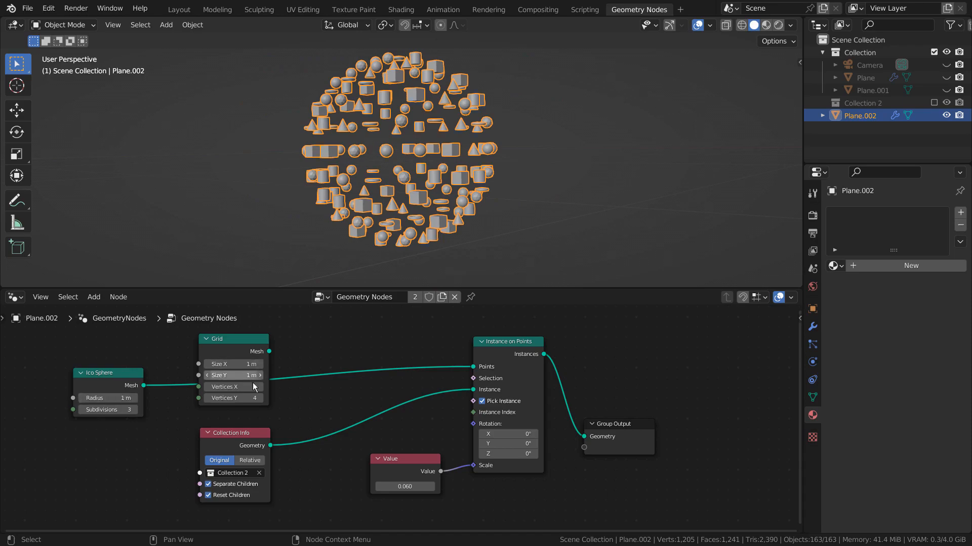
middle_drag(411, 140, 584, 177)
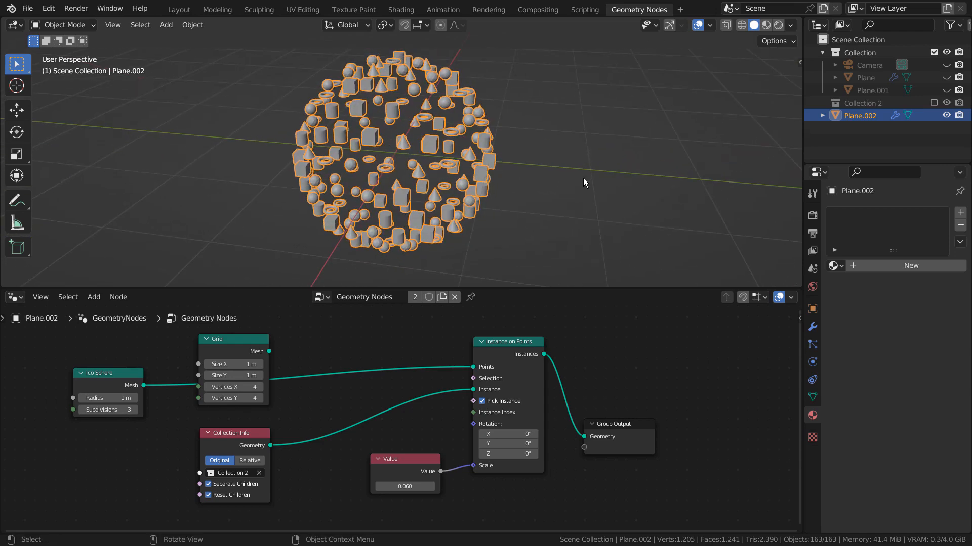